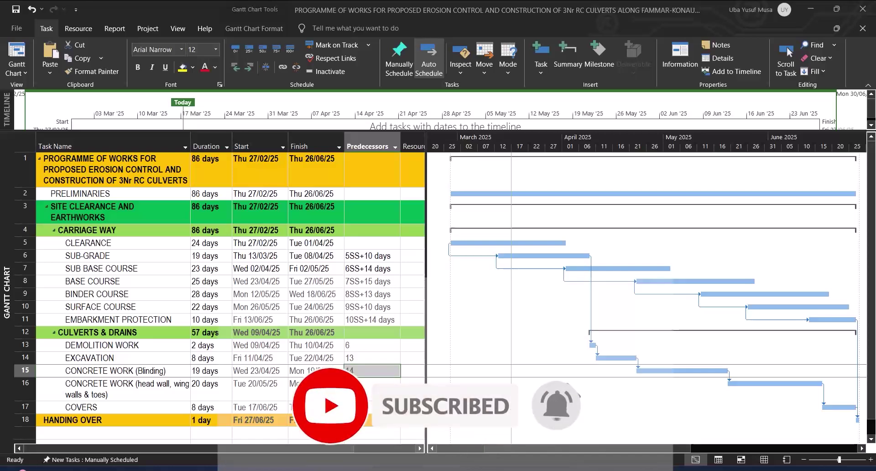
- Save the erosion control schedule to the Desktop as an XML Format file
scroll(369, 360, down, 1)
scroll(376, 360, up, 1)
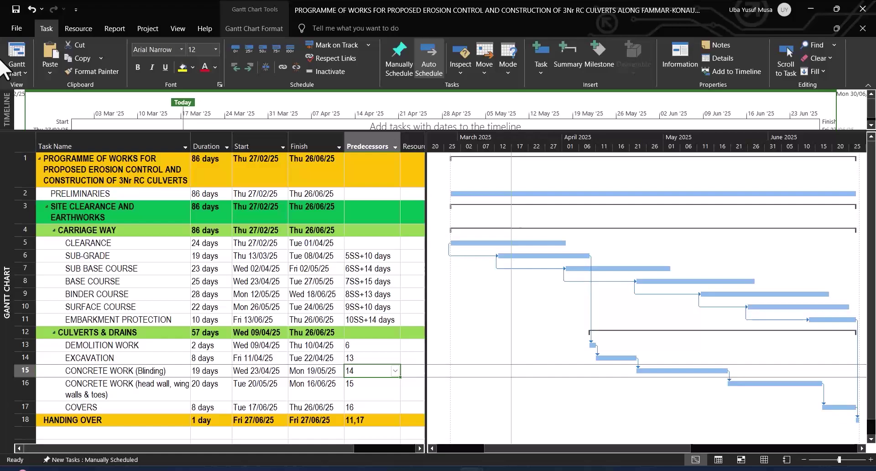
click(14, 28)
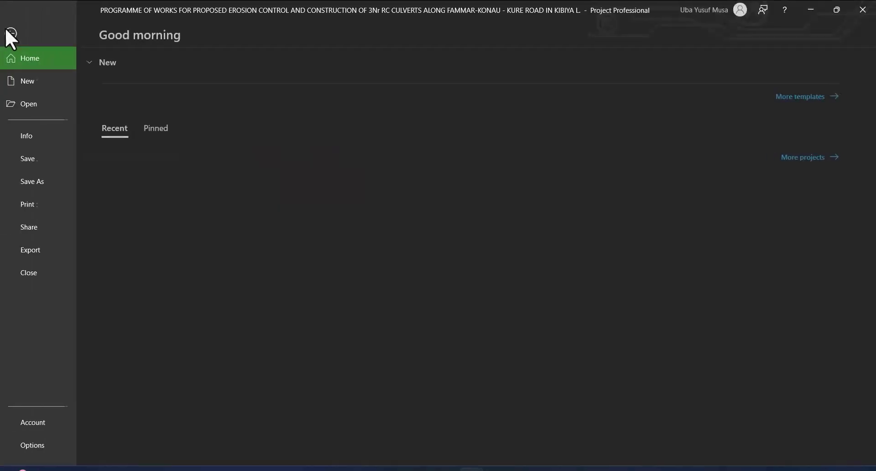
click(60, 178)
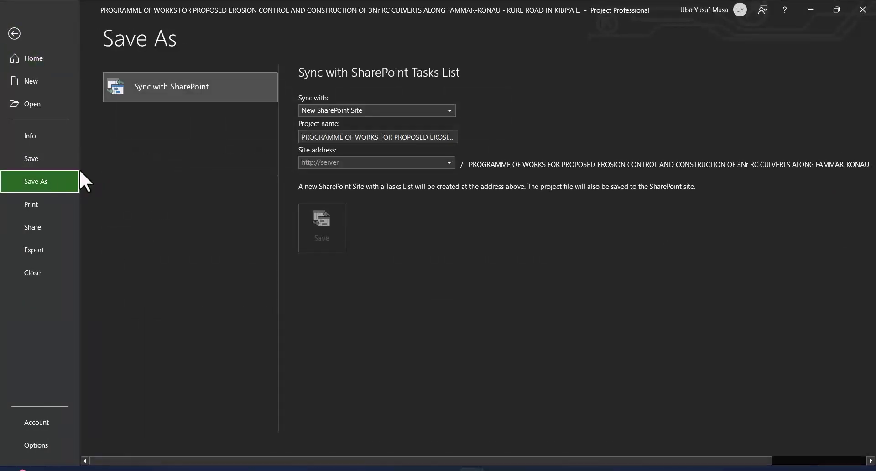
click(192, 221)
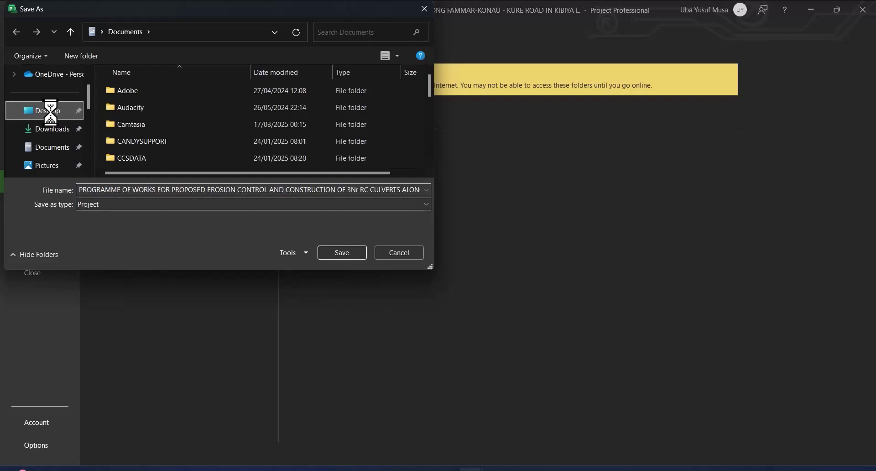
click(47, 110)
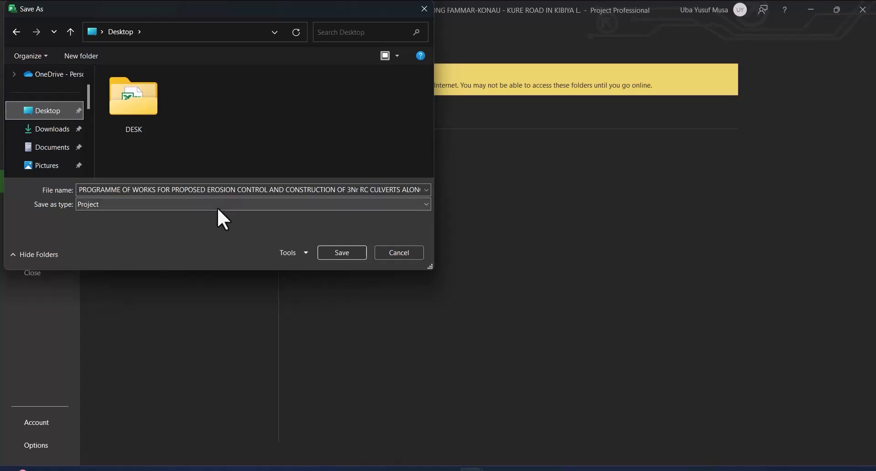
click(217, 206)
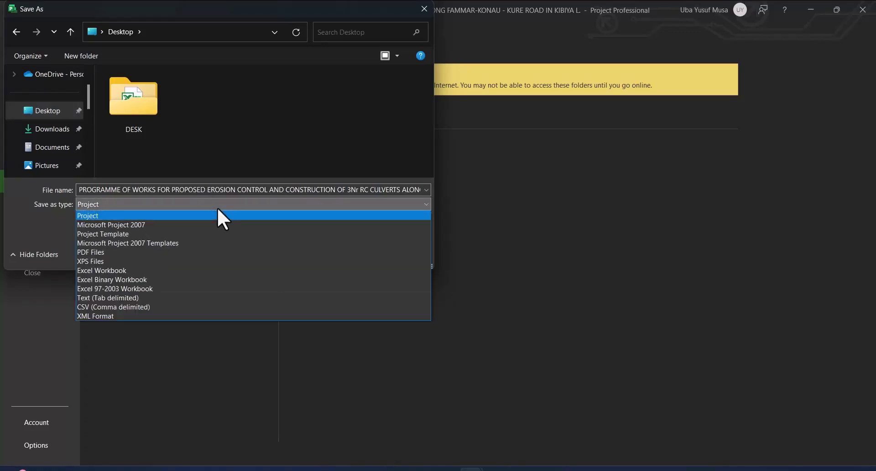
click(160, 316)
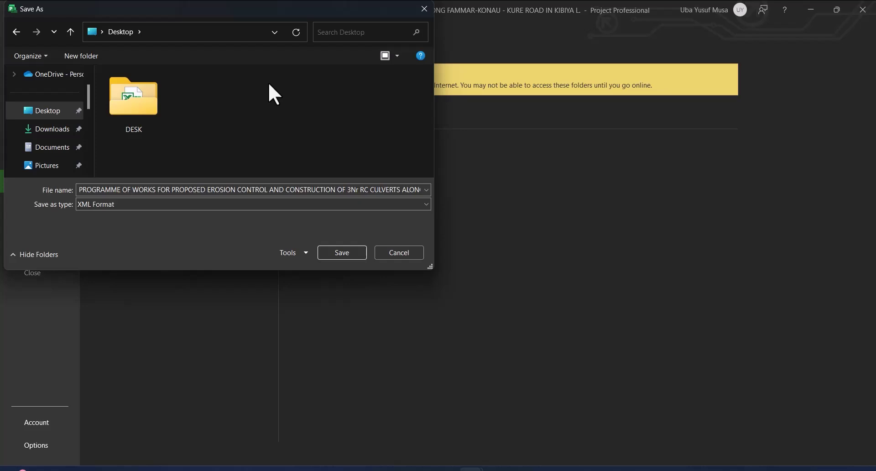
click(342, 248)
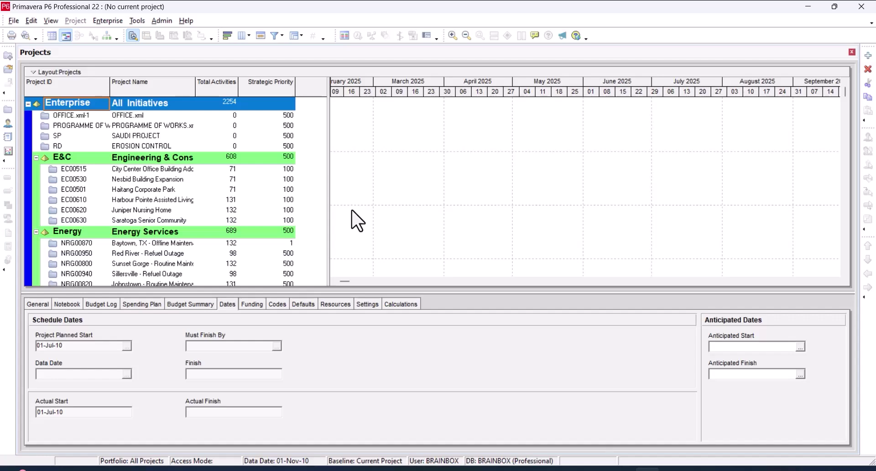
- Start a P6 import using the Microsoft Project (XML) format
click(13, 20)
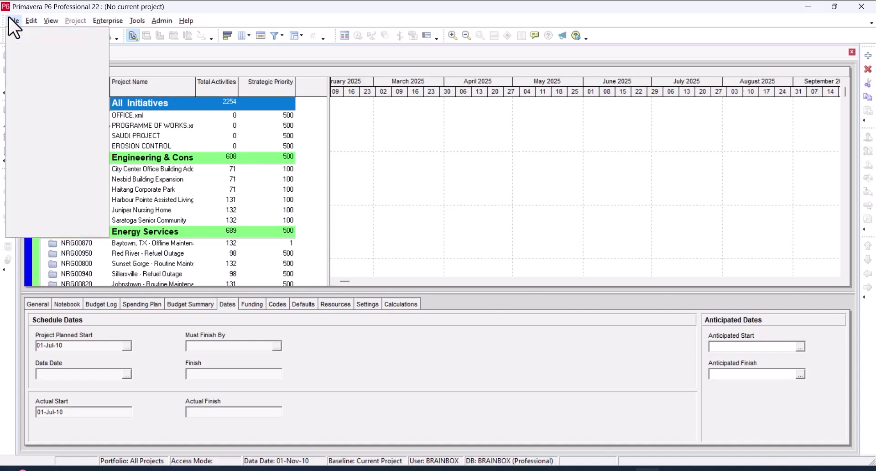
click(64, 129)
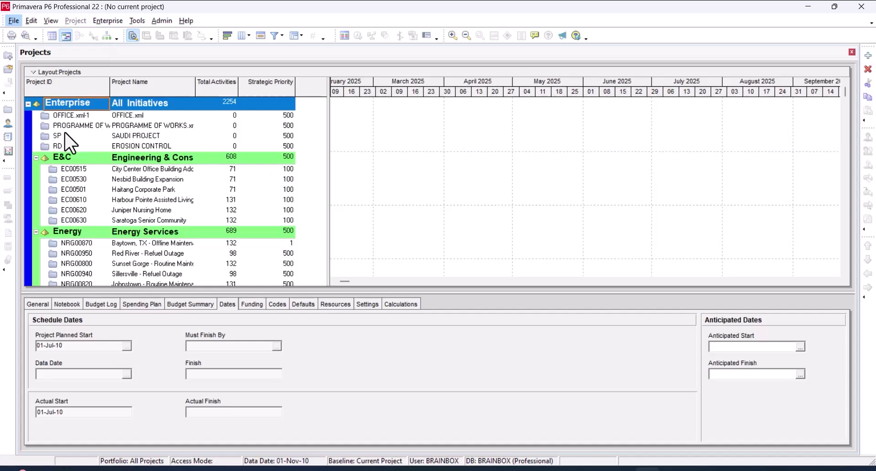
click(340, 258)
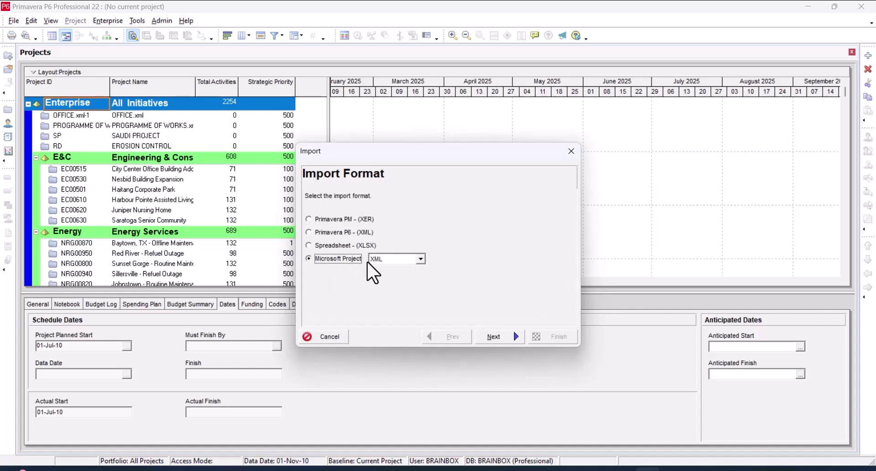
click(493, 336)
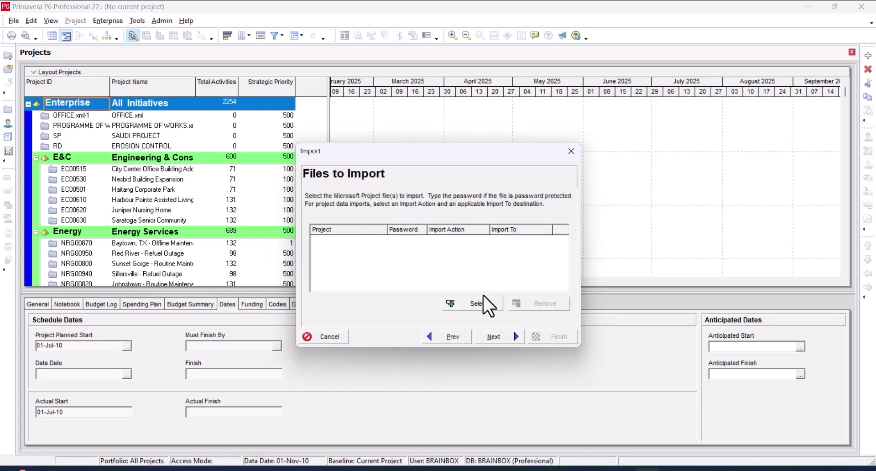
- Add the Programme of Works XML file from the Desktop to the import
click(472, 304)
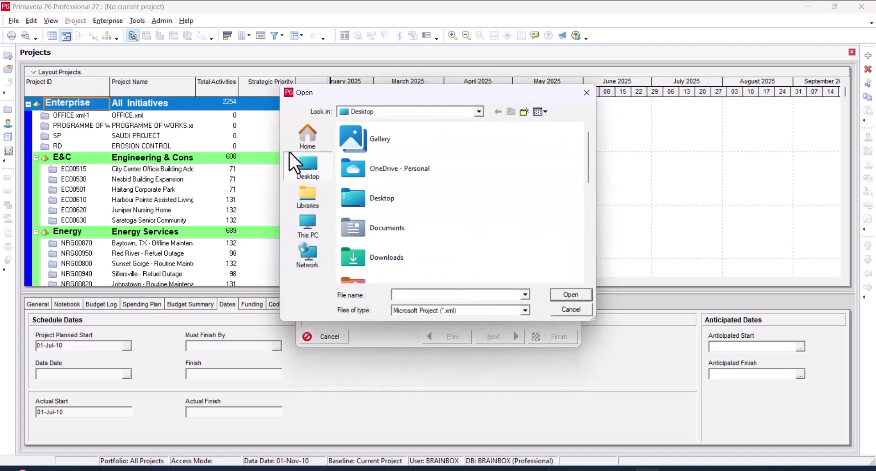
click(301, 158)
scroll(432, 219, down, 5)
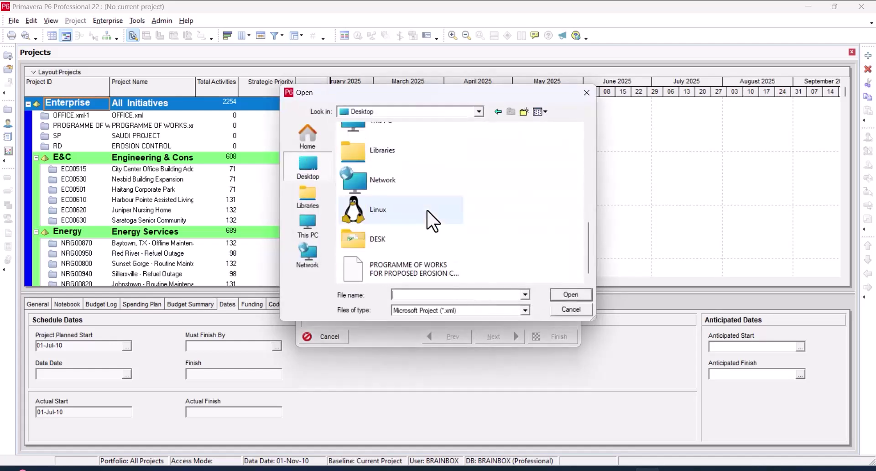
click(421, 262)
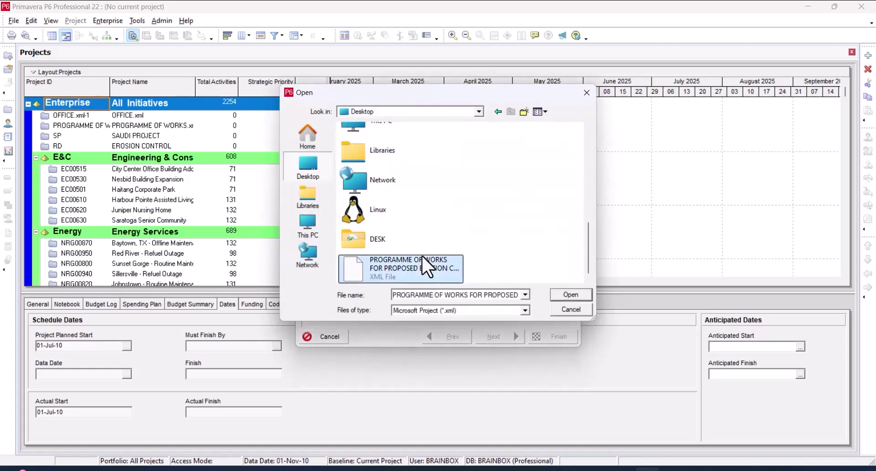
click(560, 296)
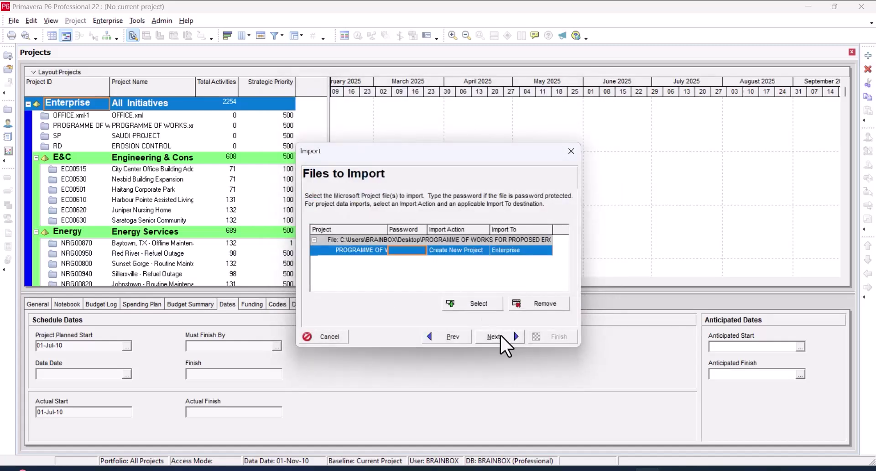
- Finish the import with the MSP Mapping template and close the import result
click(497, 336)
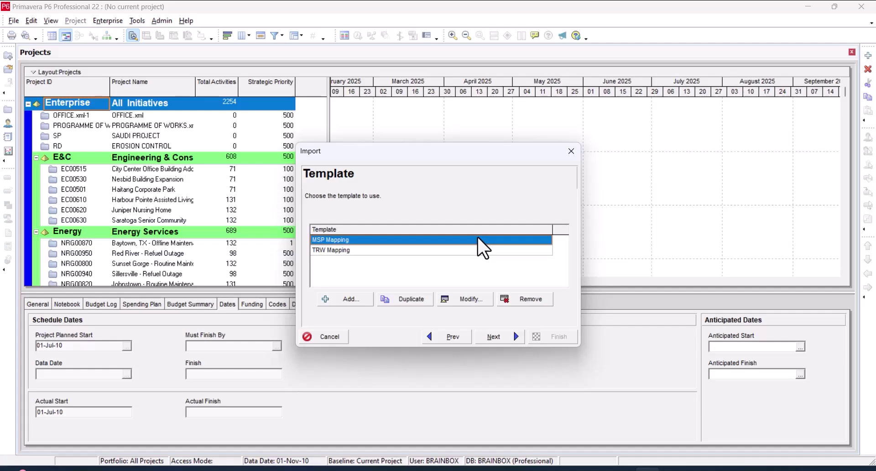
click(517, 340)
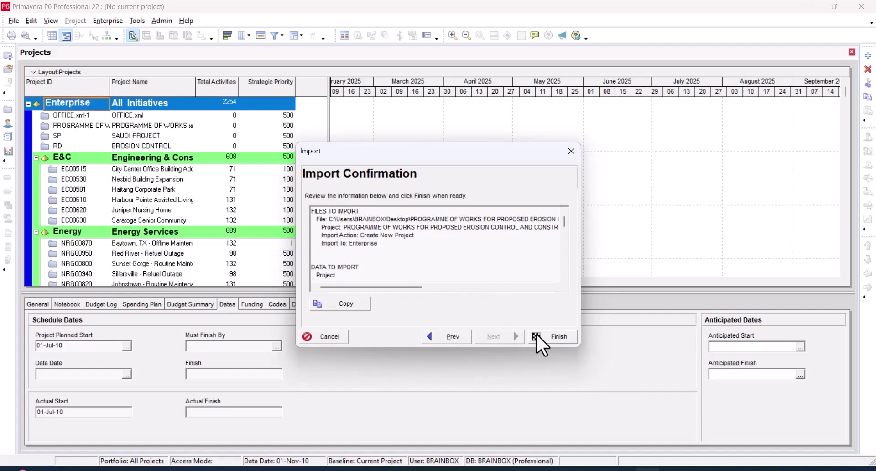
click(535, 333)
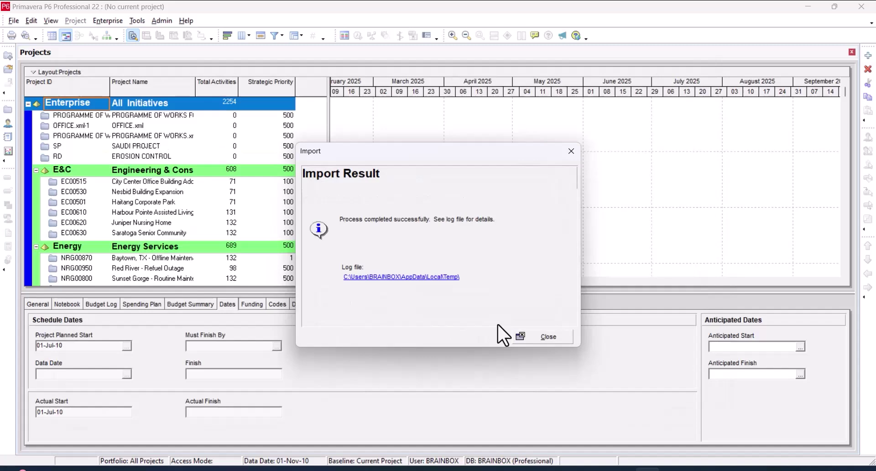
click(538, 337)
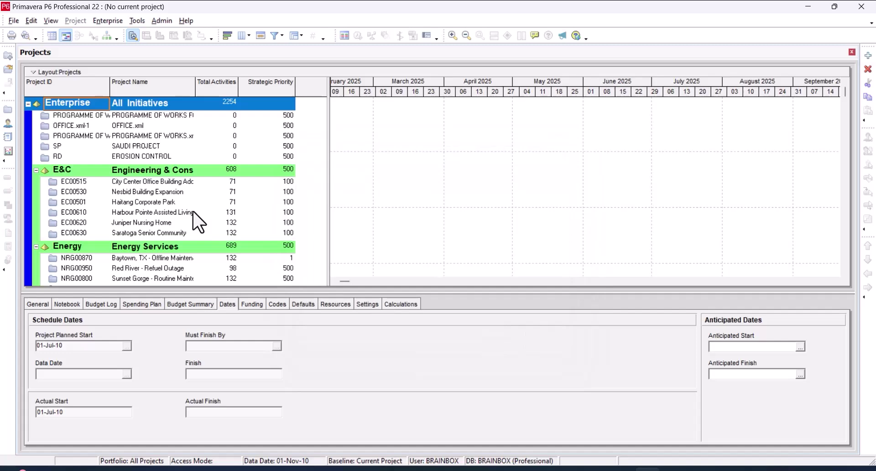
- Open the newly imported Programme of Works project from the projects list
click(135, 118)
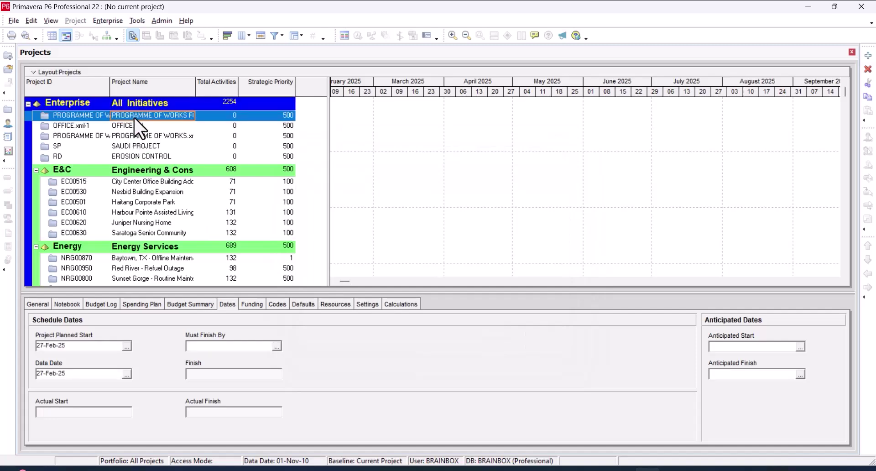
right_click(134, 118)
click(178, 120)
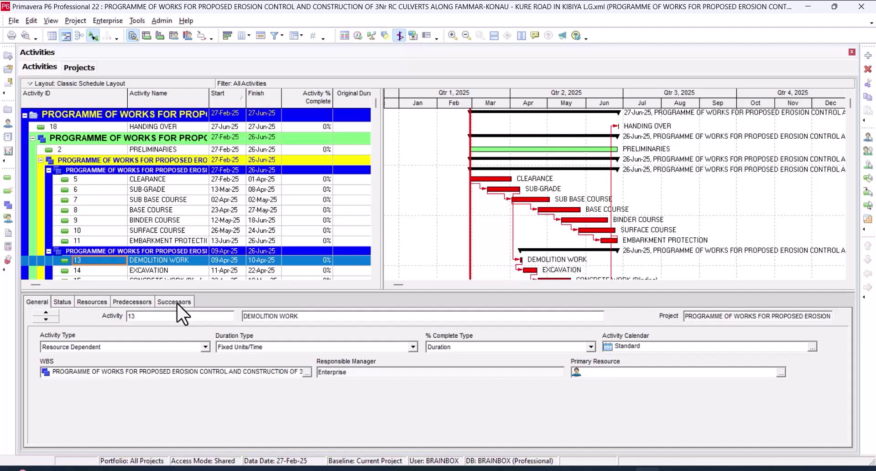
- Begin exporting the project in Microsoft Project (XML 2002/3) format
mouse_move(109, 284)
click(13, 20)
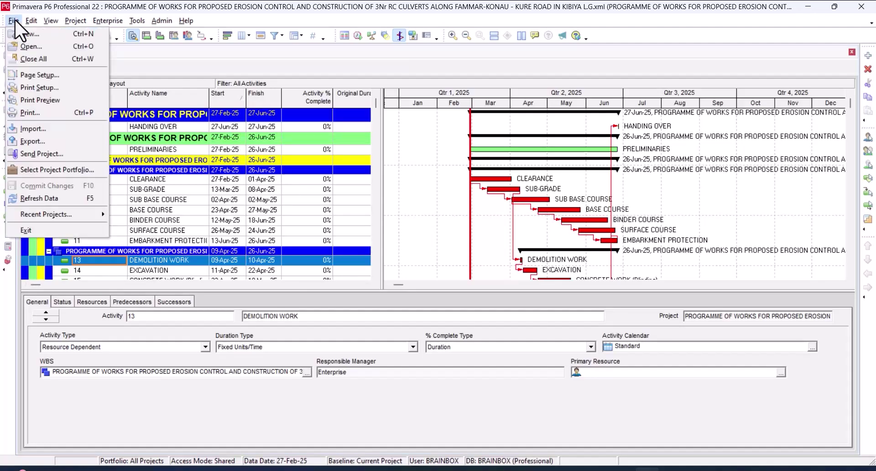
key(Escape)
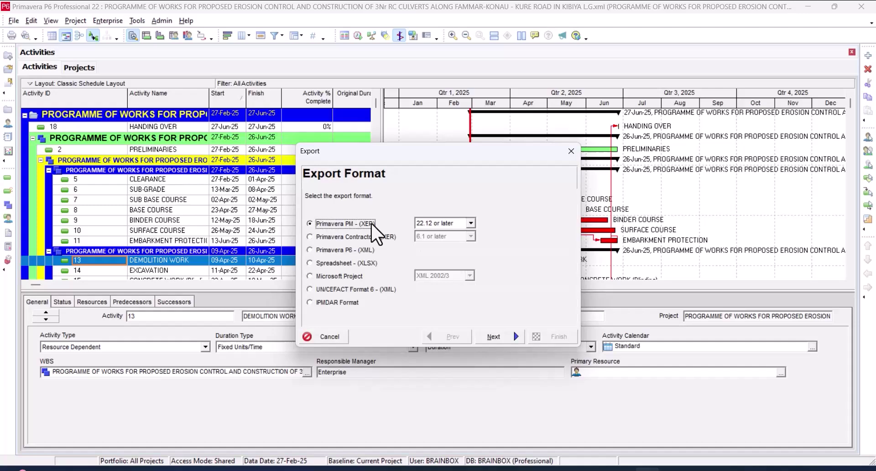
click(334, 276)
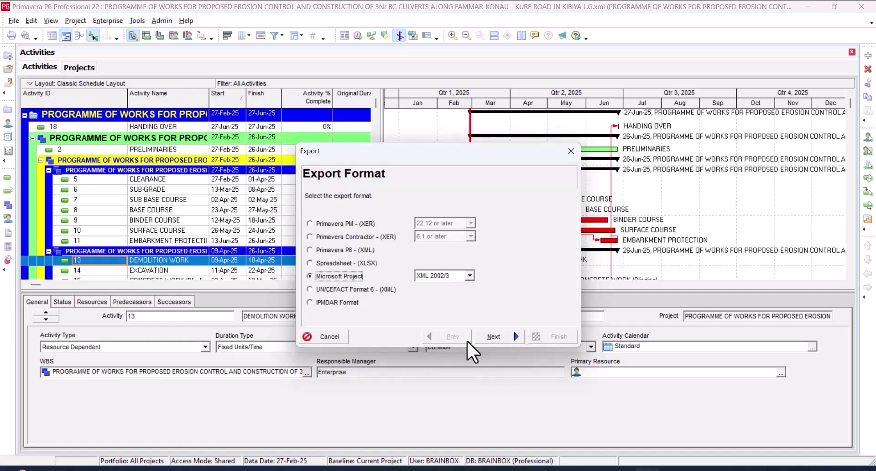
click(491, 335)
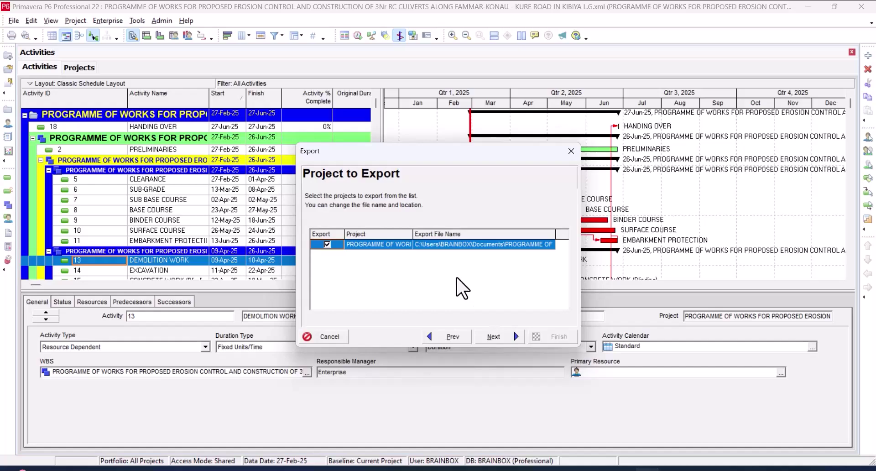
- Point the export file at the Desktop Programme of Works XML, replacing the existing file
click(548, 247)
key(BackSpace)
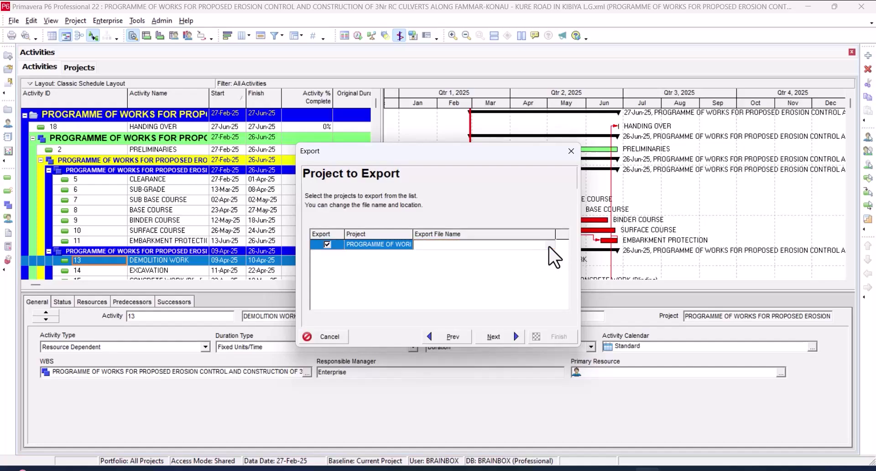
click(550, 244)
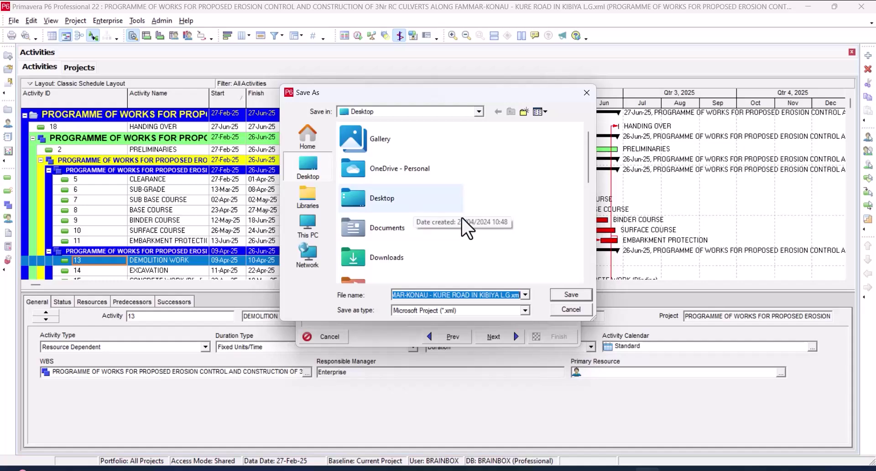
click(568, 294)
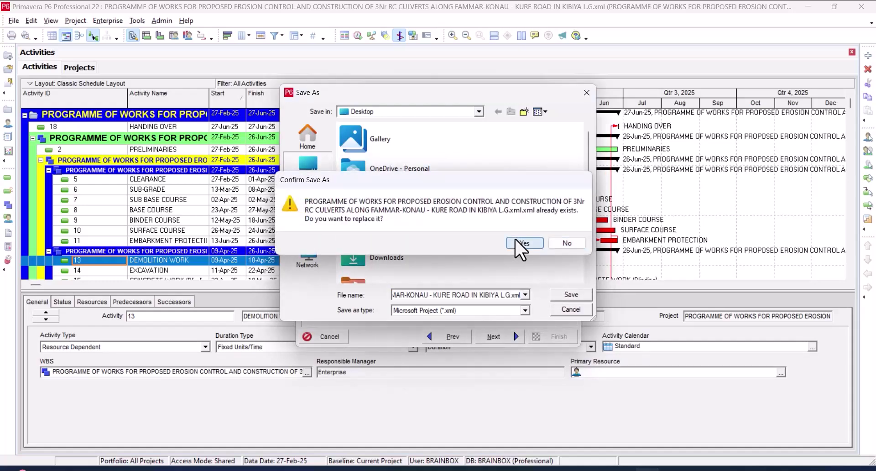
click(520, 244)
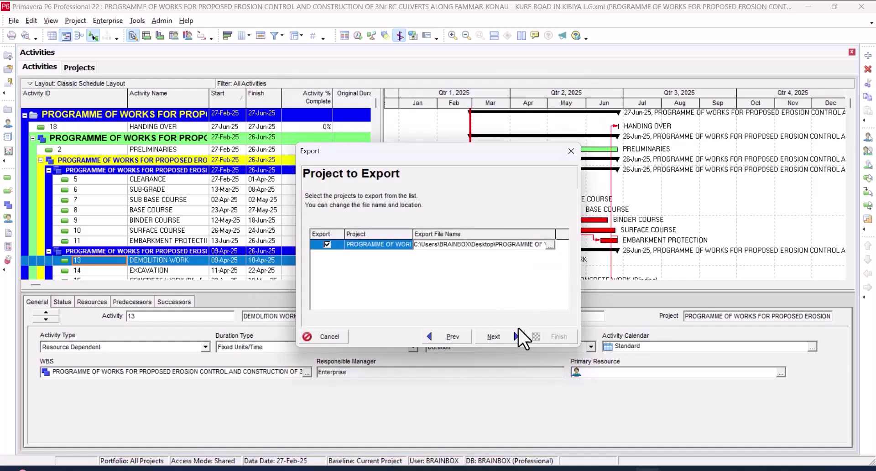
click(505, 336)
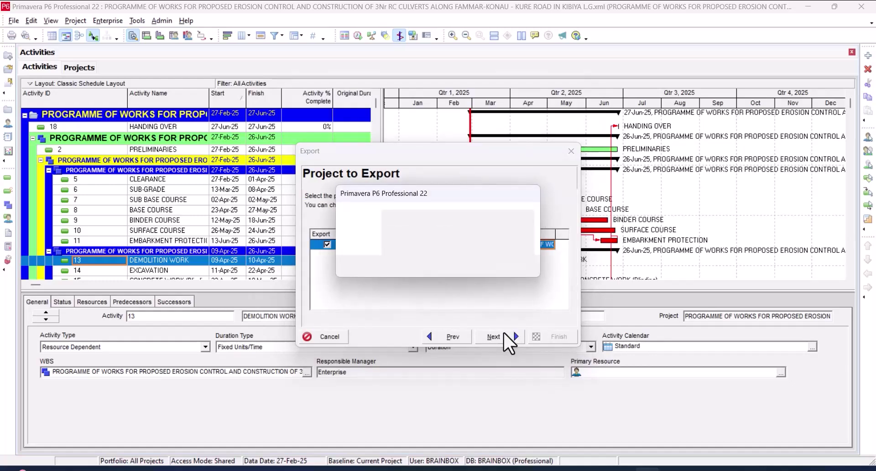
- Confirm the overwrite and run the export with the MSP Mapping template, then close the result
click(400, 269)
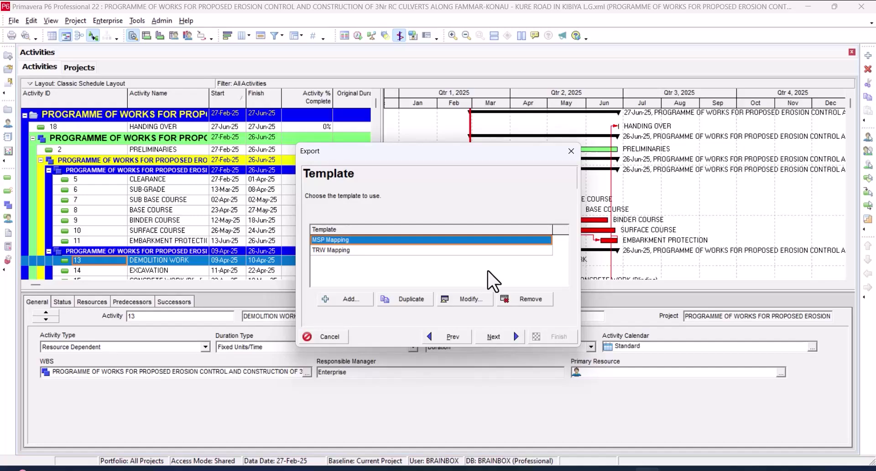
click(507, 340)
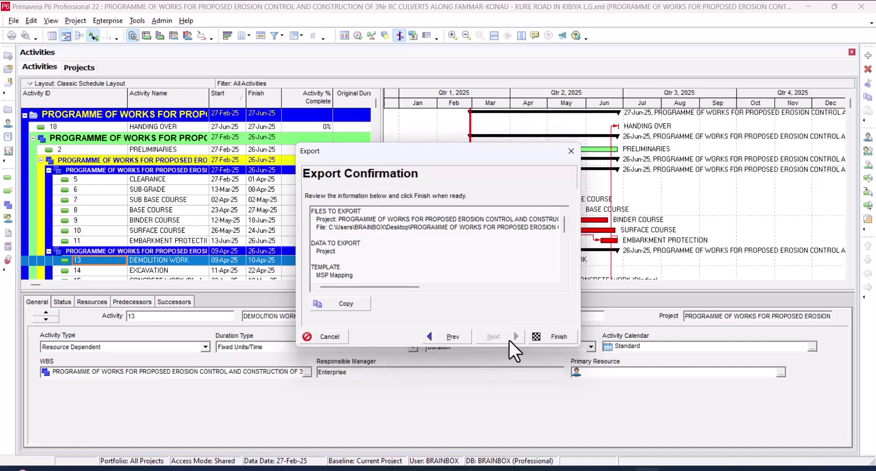
click(538, 332)
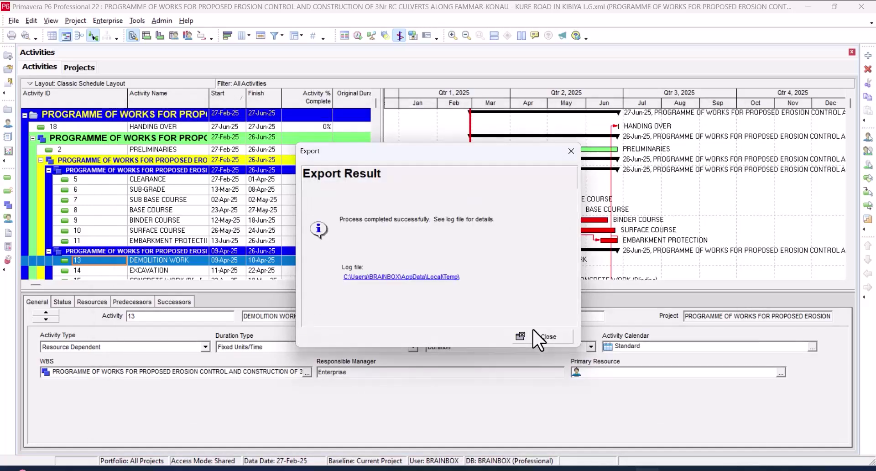
click(546, 336)
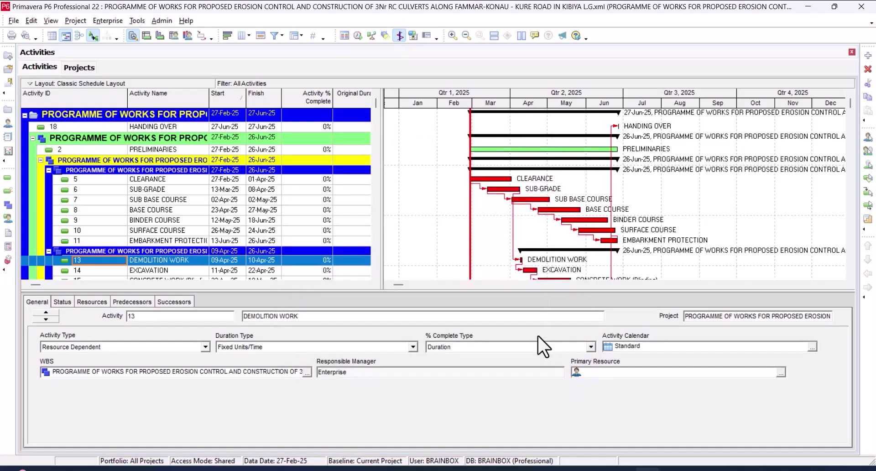
- In SYNCHRO, import Microsoft Project XML using the exported Programme of Works file from the Desktop
click(488, 468)
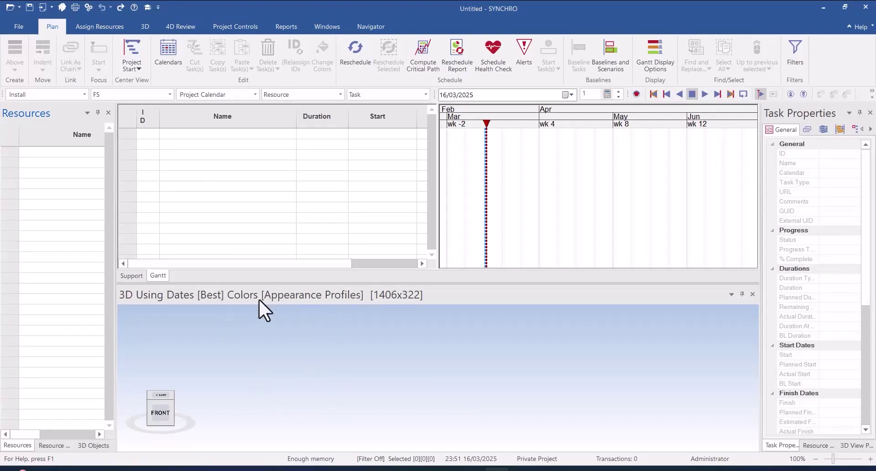
click(10, 28)
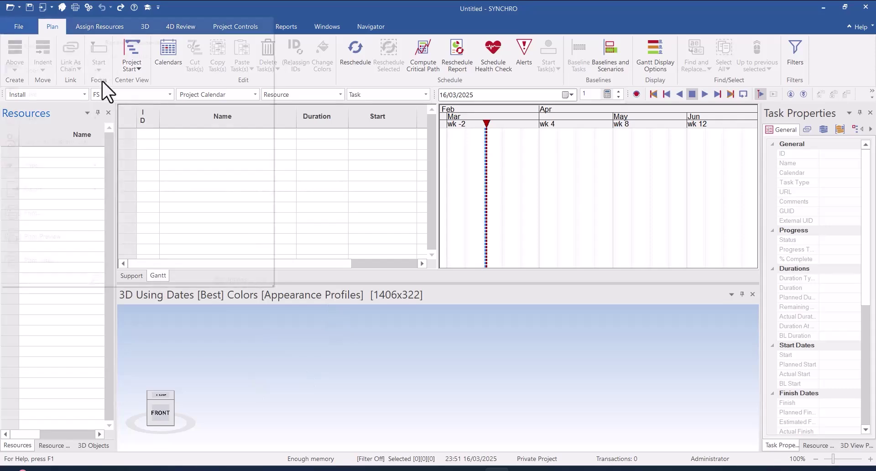
mouse_move(34, 165)
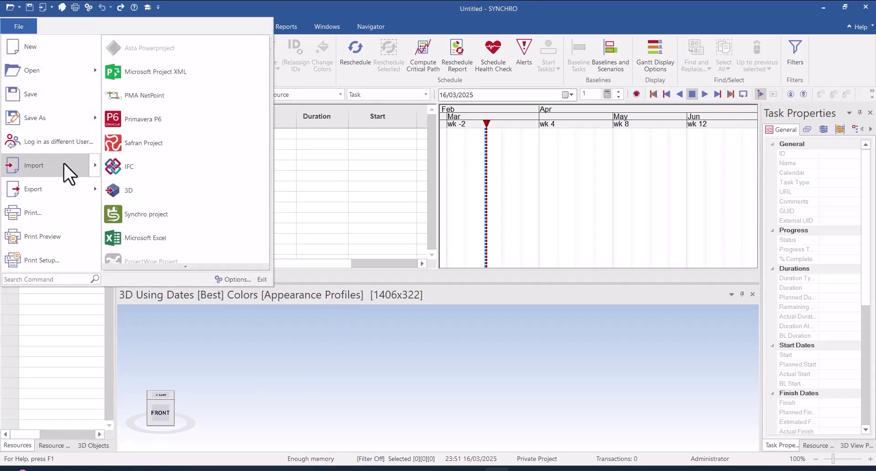
click(195, 78)
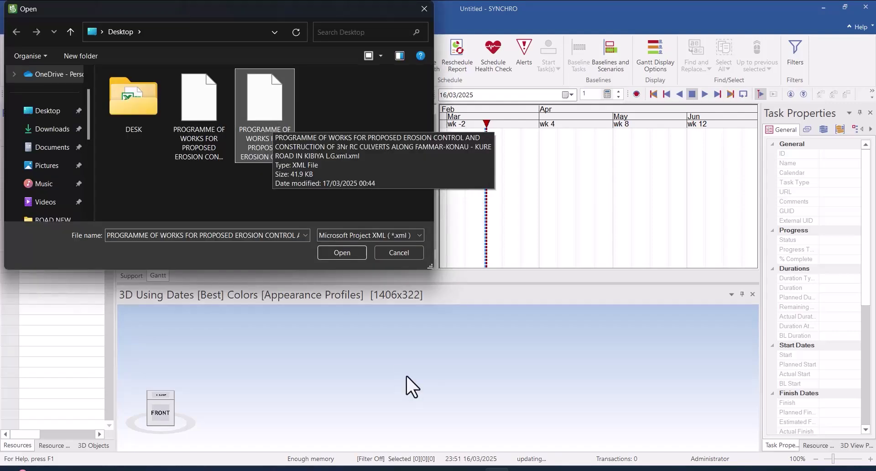
click(350, 256)
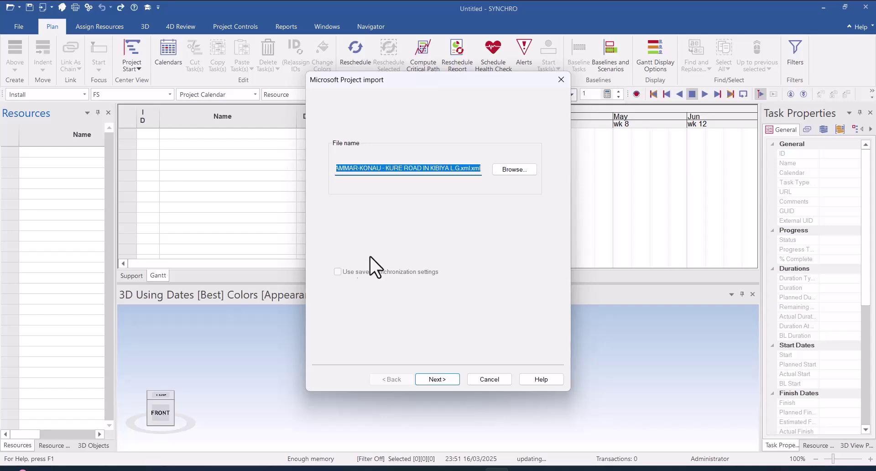
- Append all schedule objects, importing 18 tasks and 3 calendars, and finish
click(447, 379)
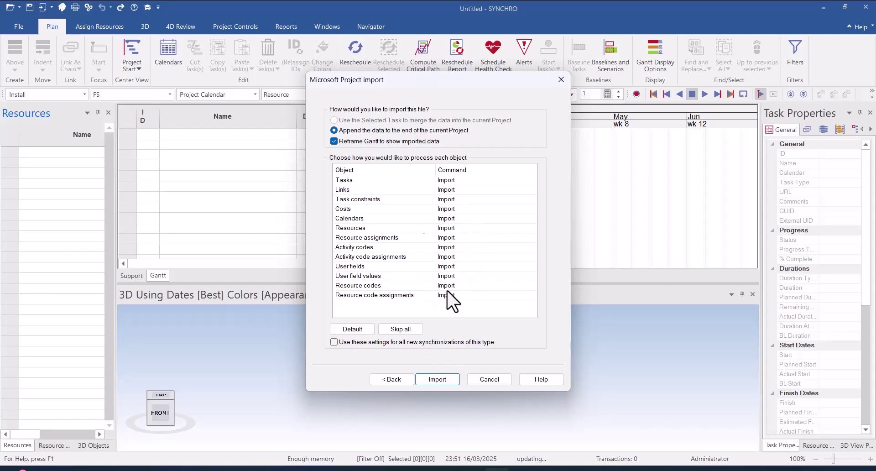
click(437, 379)
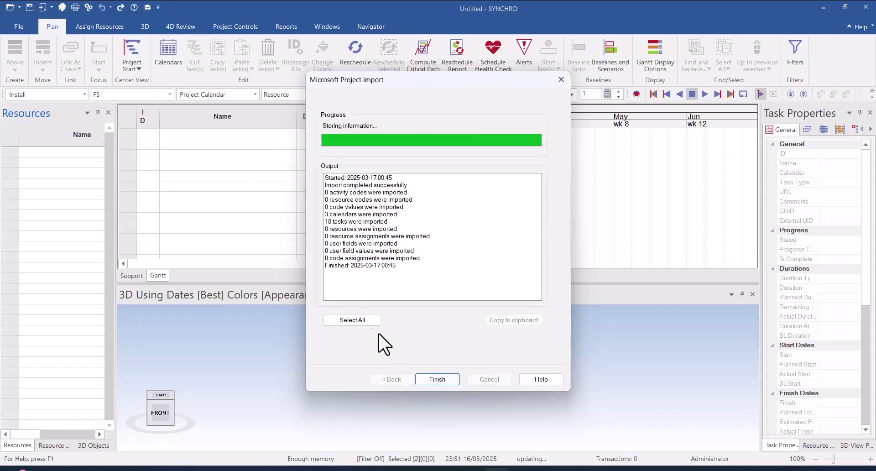
click(441, 378)
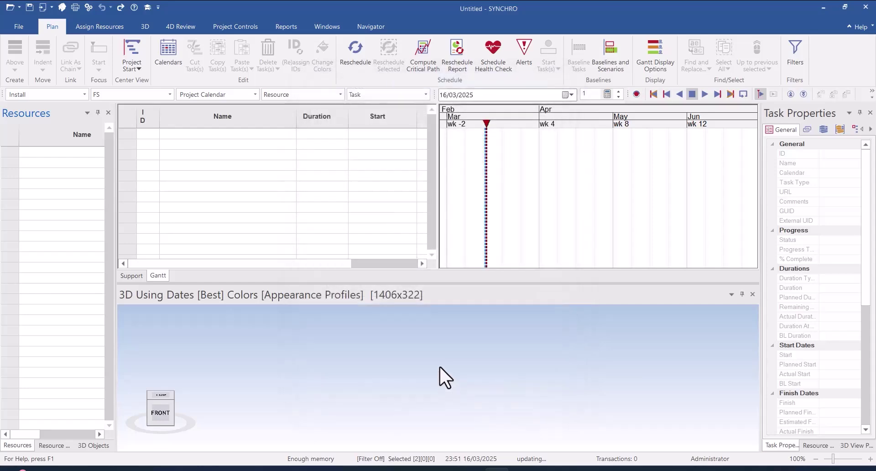